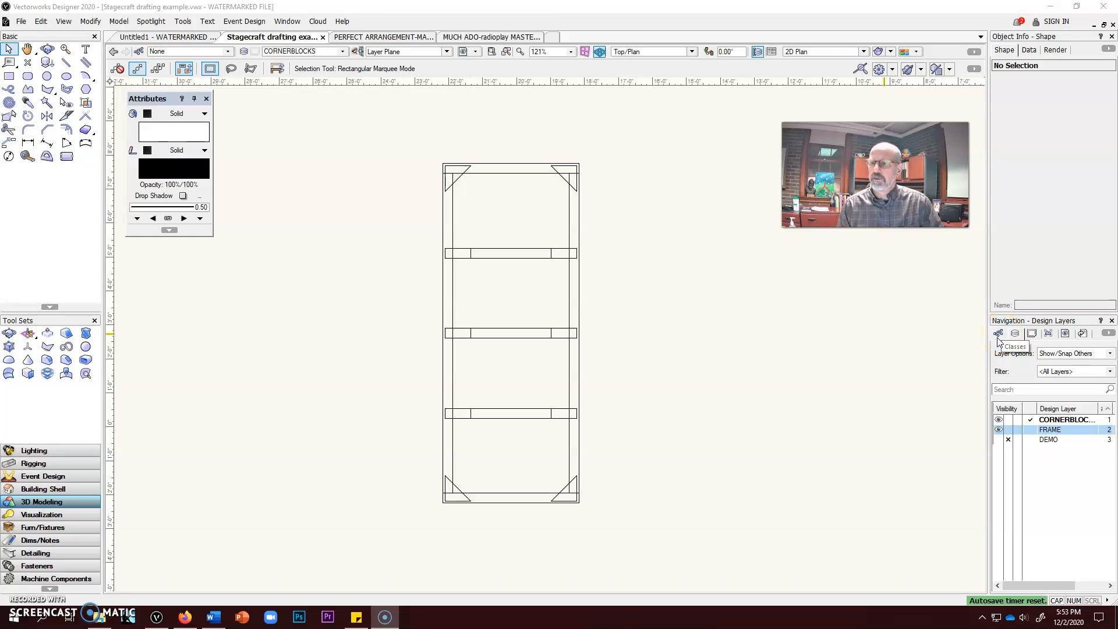
# Look over the document's classes, design layers and sheet layers
pyautogui.click(1000, 334)
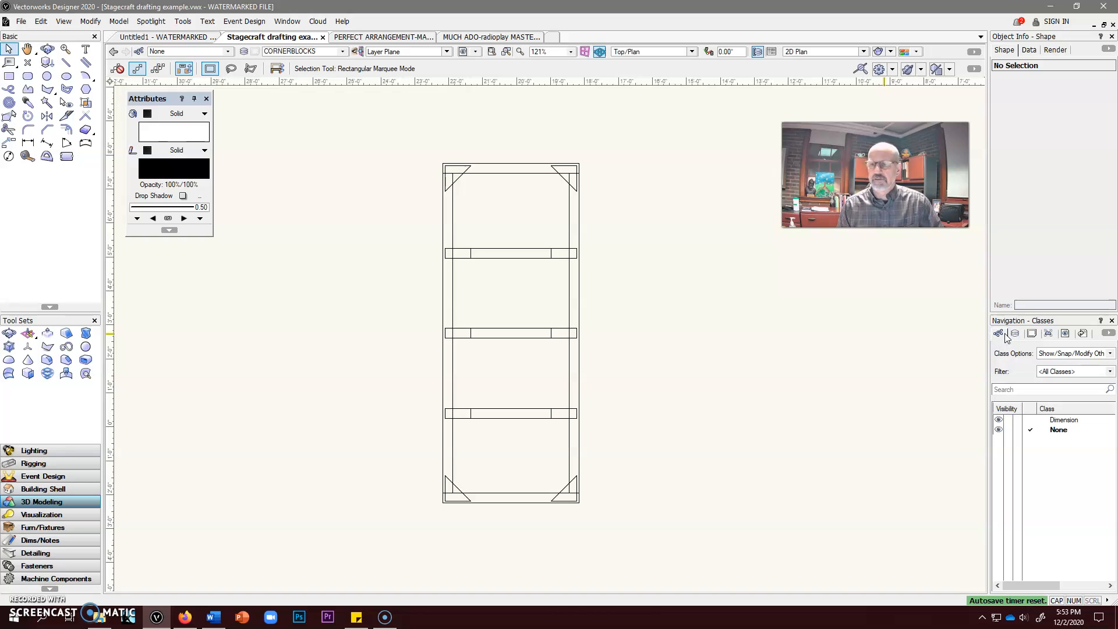
pyautogui.click(1016, 334)
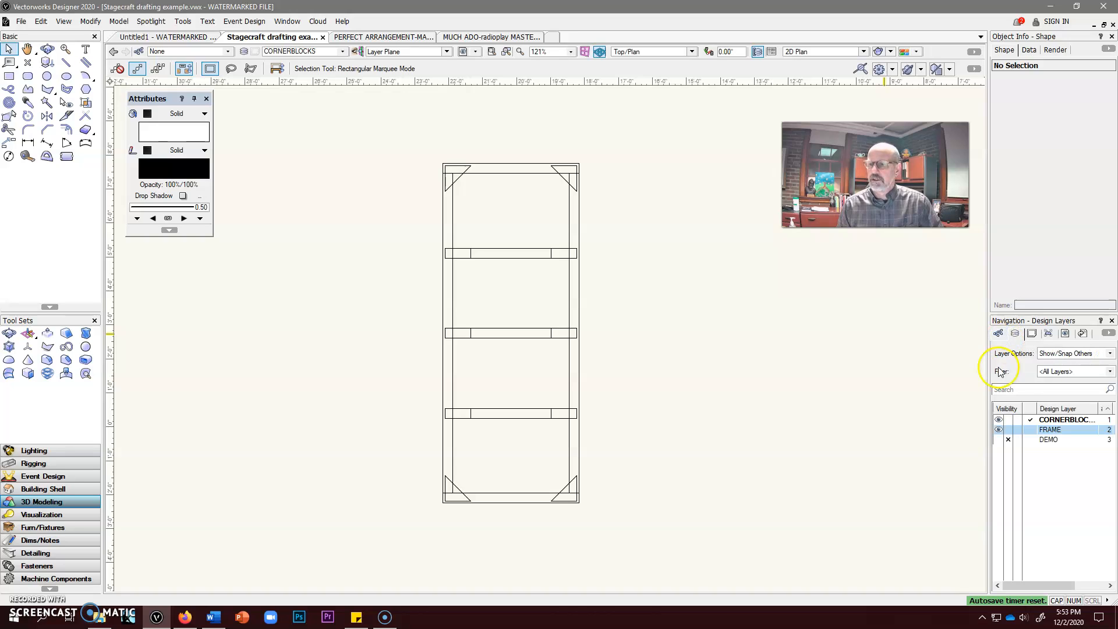
pyautogui.click(1032, 335)
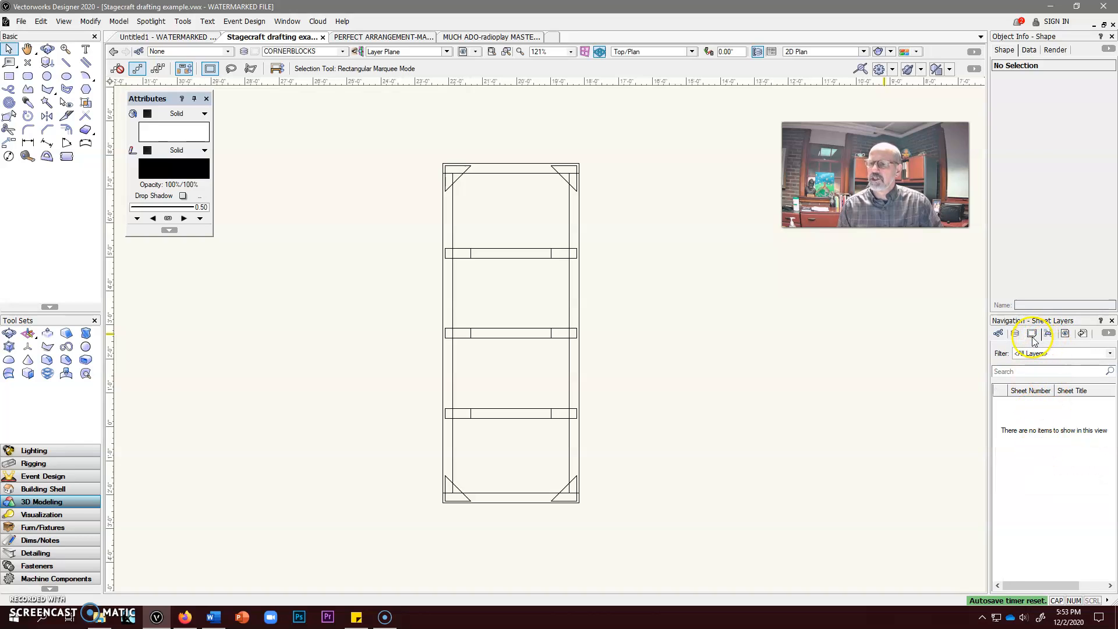
pyautogui.click(1017, 336)
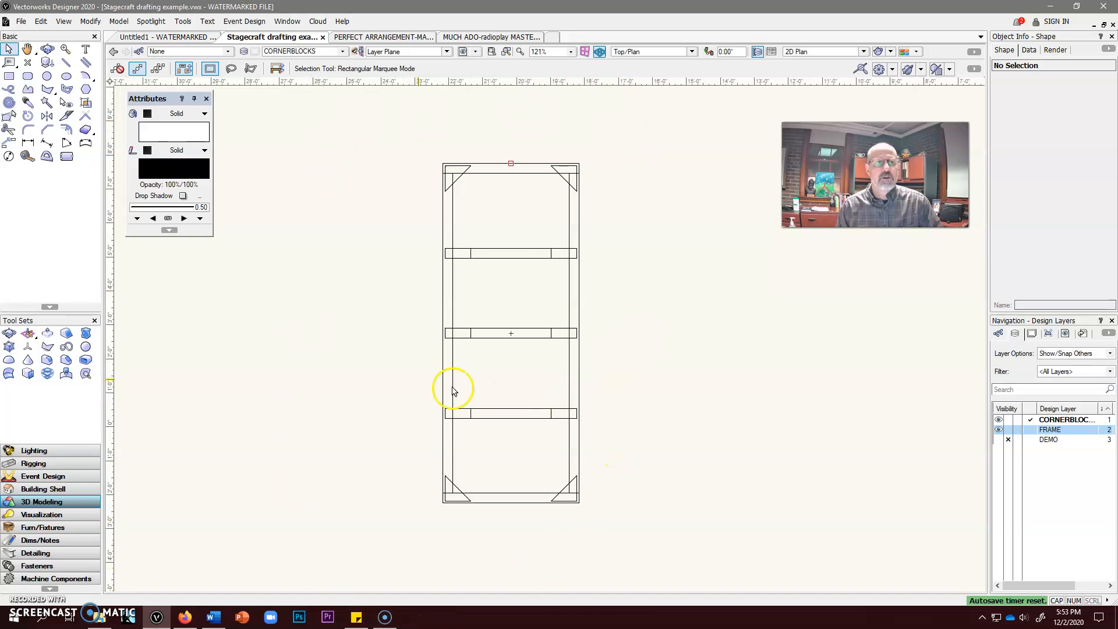
# Start a new viewport and place it on a new sheet layer numbered Sht-1 and titled ELEVATIONS
pyautogui.click(63, 22)
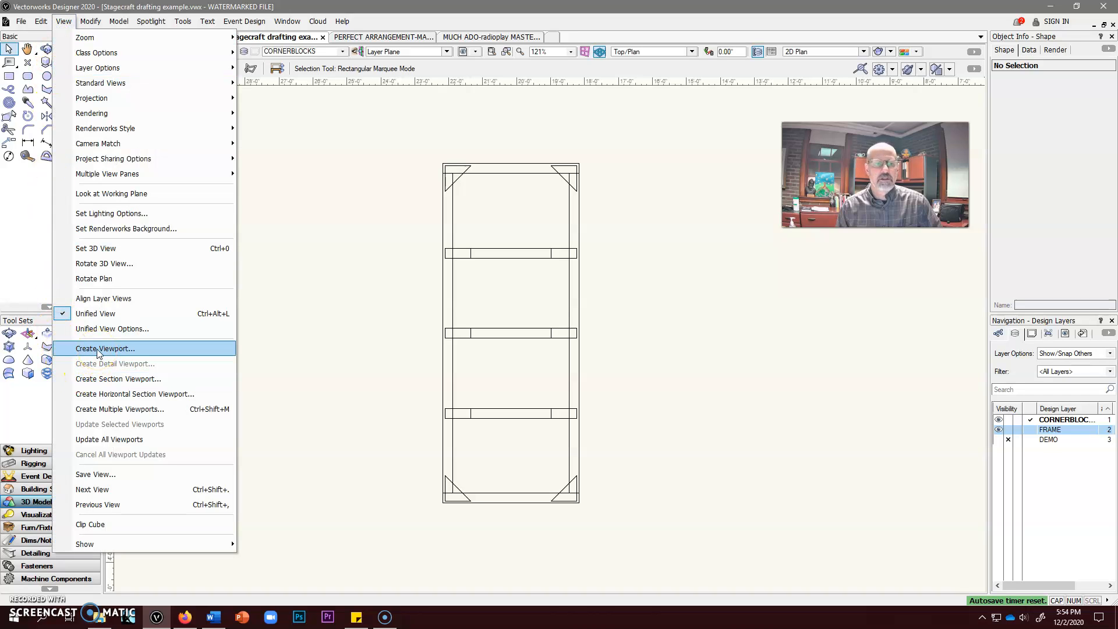
pyautogui.click(97, 349)
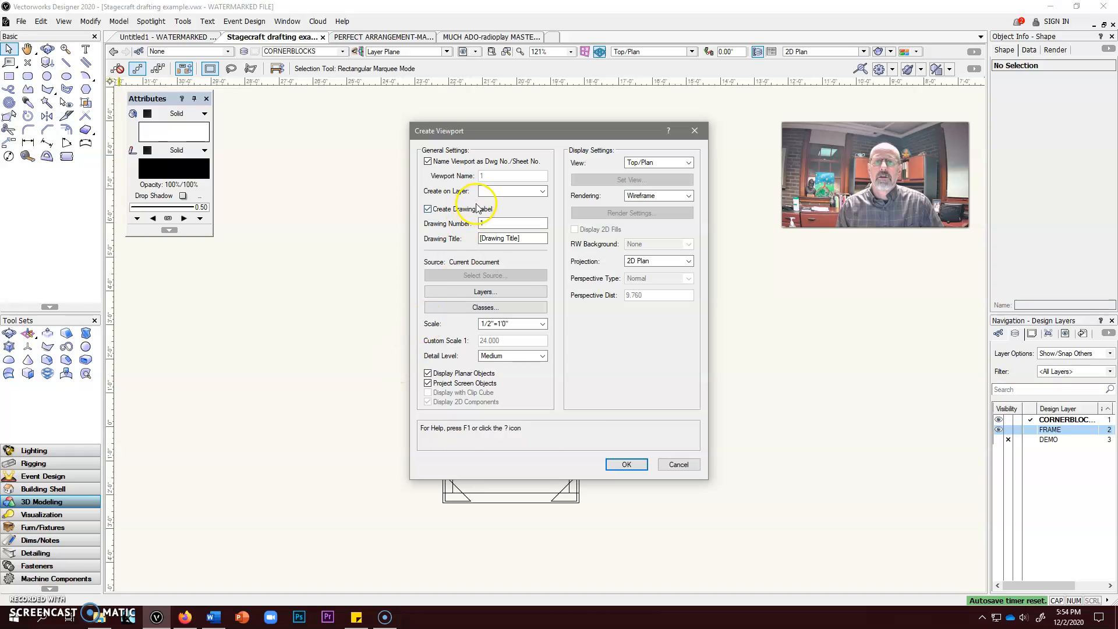
pyautogui.click(522, 192)
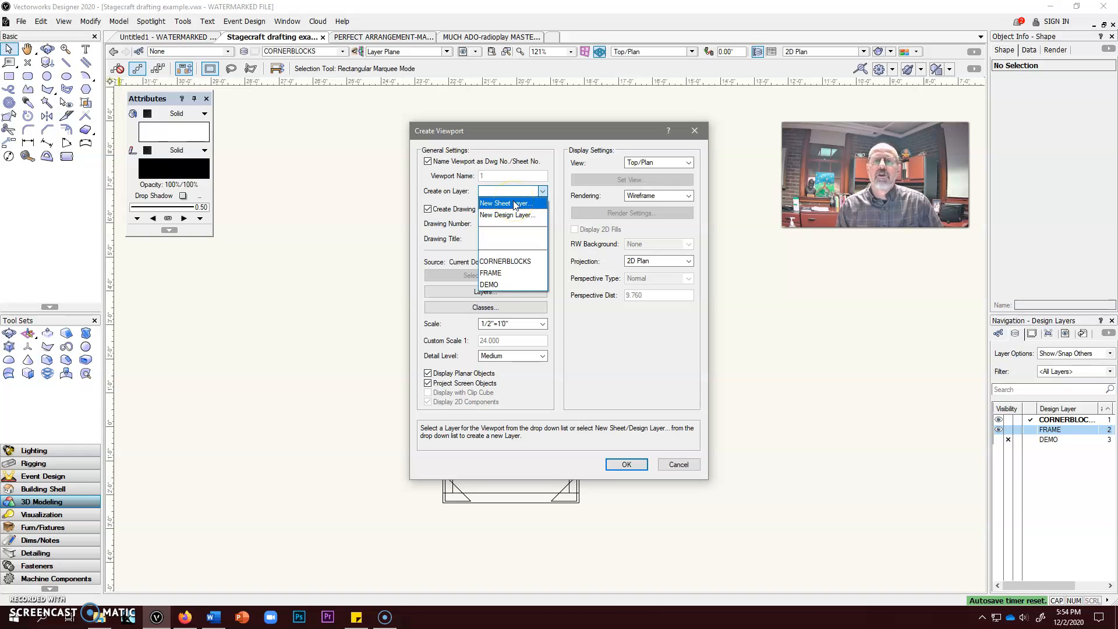
pyautogui.click(515, 204)
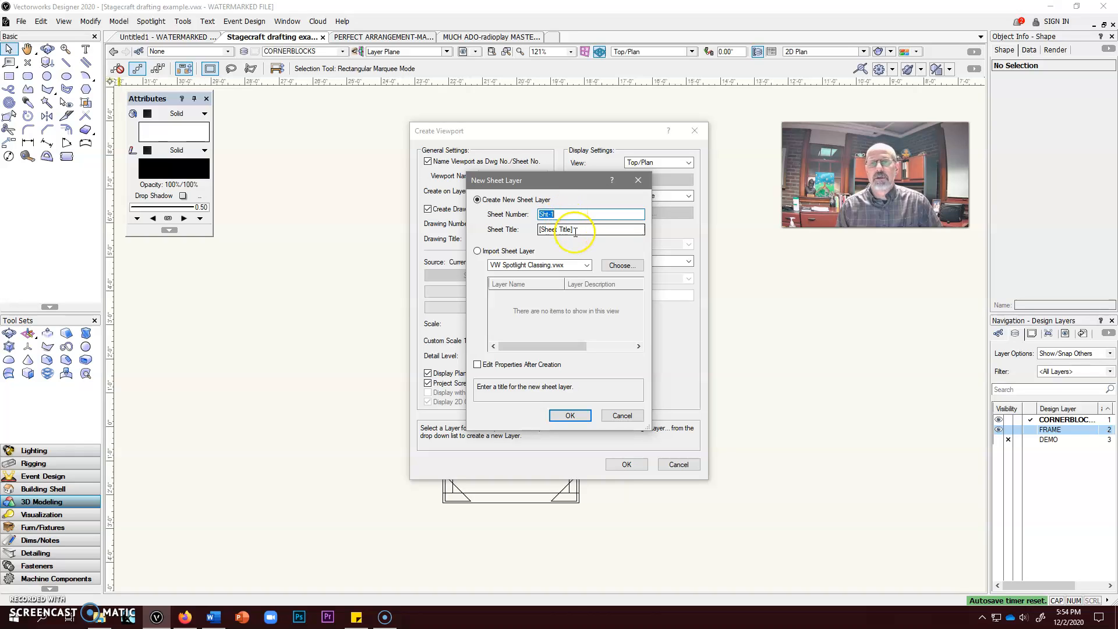
pyautogui.moveTo(575, 231); pyautogui.dragTo(537, 230)
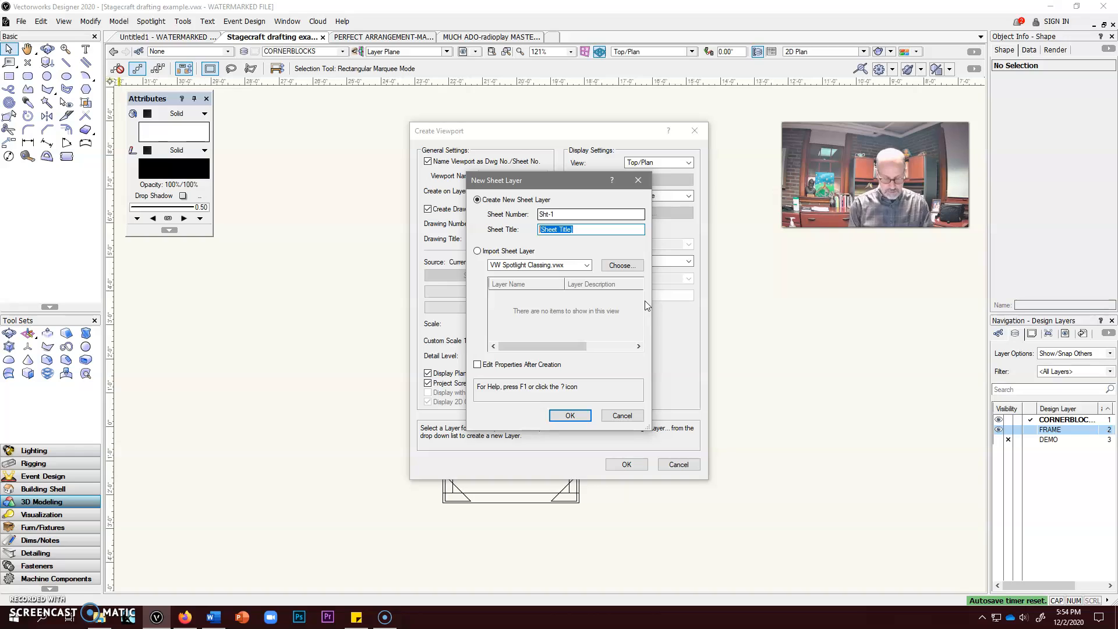
pyautogui.write('E')
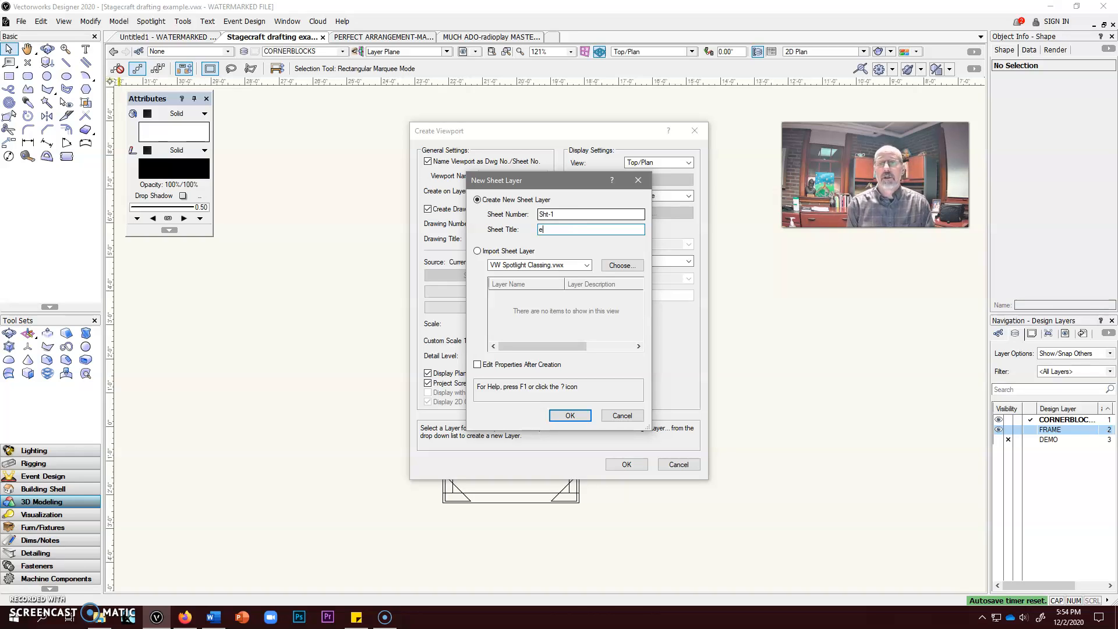
pyautogui.write('LEVATIONS')
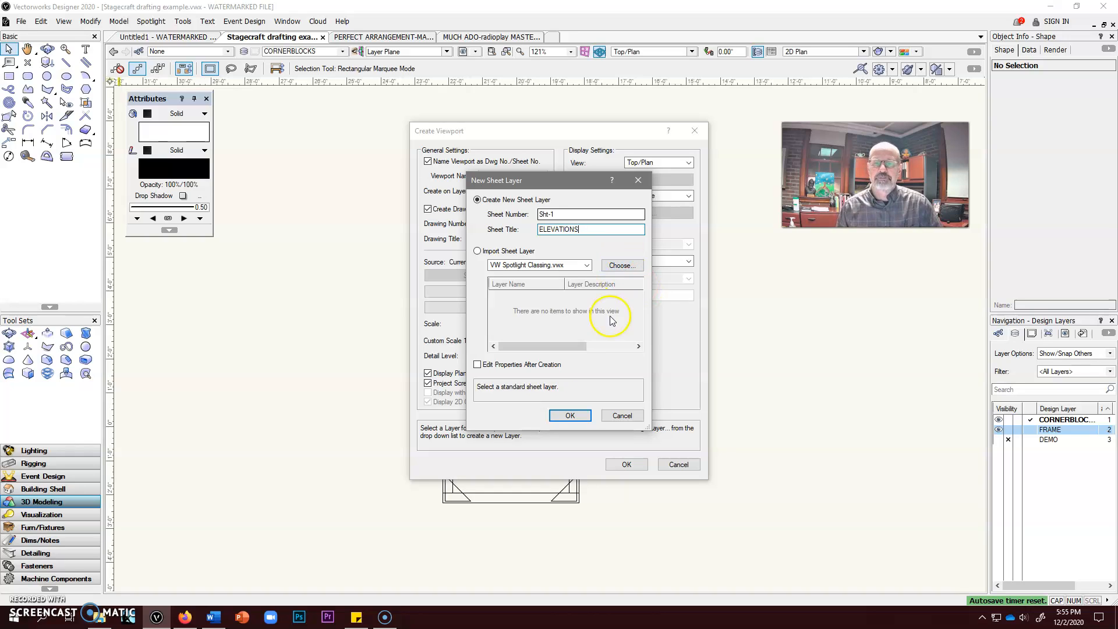
pyautogui.click(569, 416)
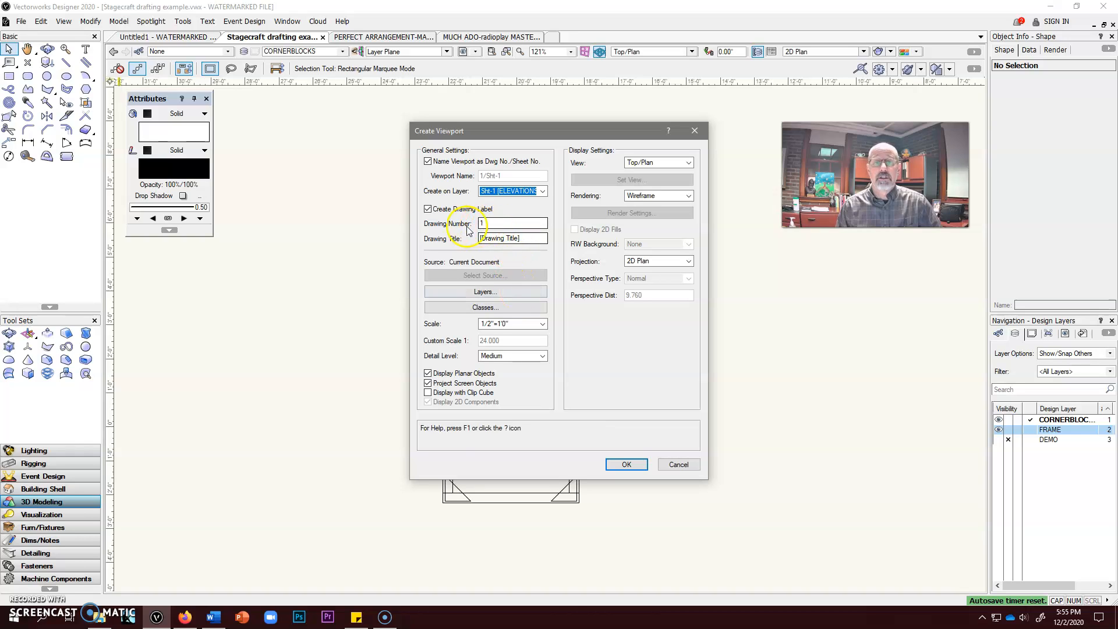
# Keep the drawing label enabled for the new viewport and set its drawing title to FLAT A
pyautogui.click(429, 209)
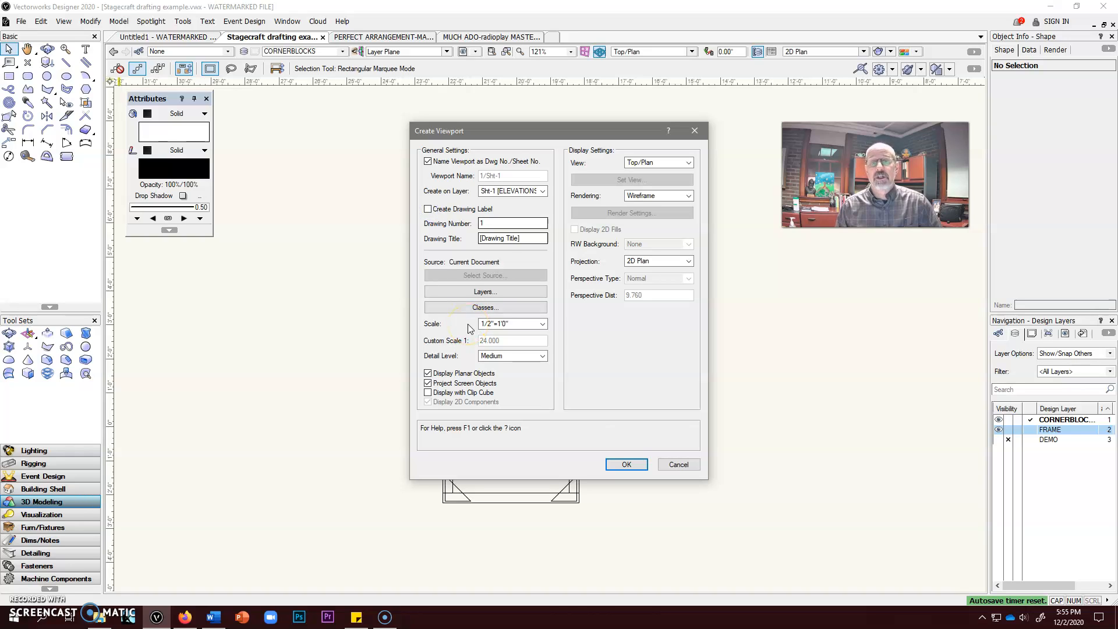
pyautogui.click(428, 208)
pyautogui.click(495, 238)
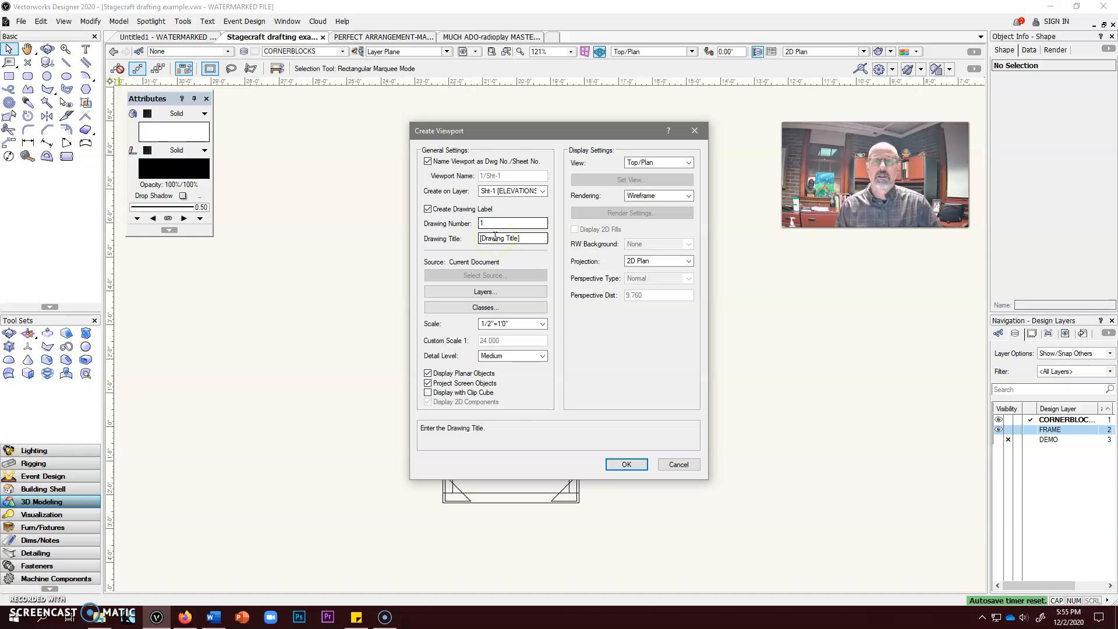
pyautogui.doubleClick(483, 238)
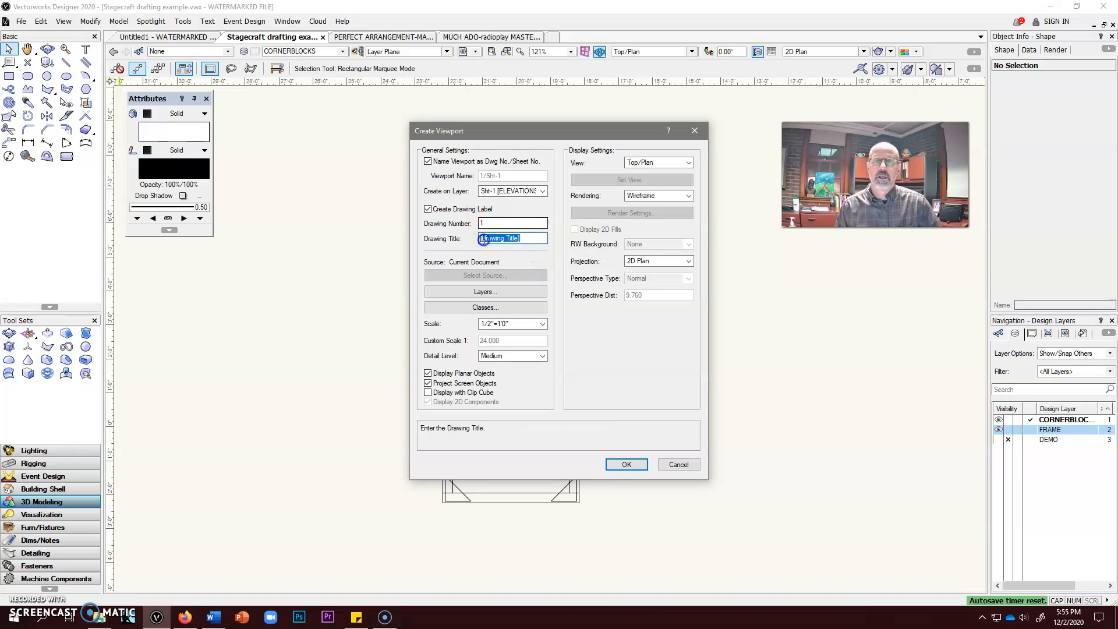
pyautogui.write('FLAT A')
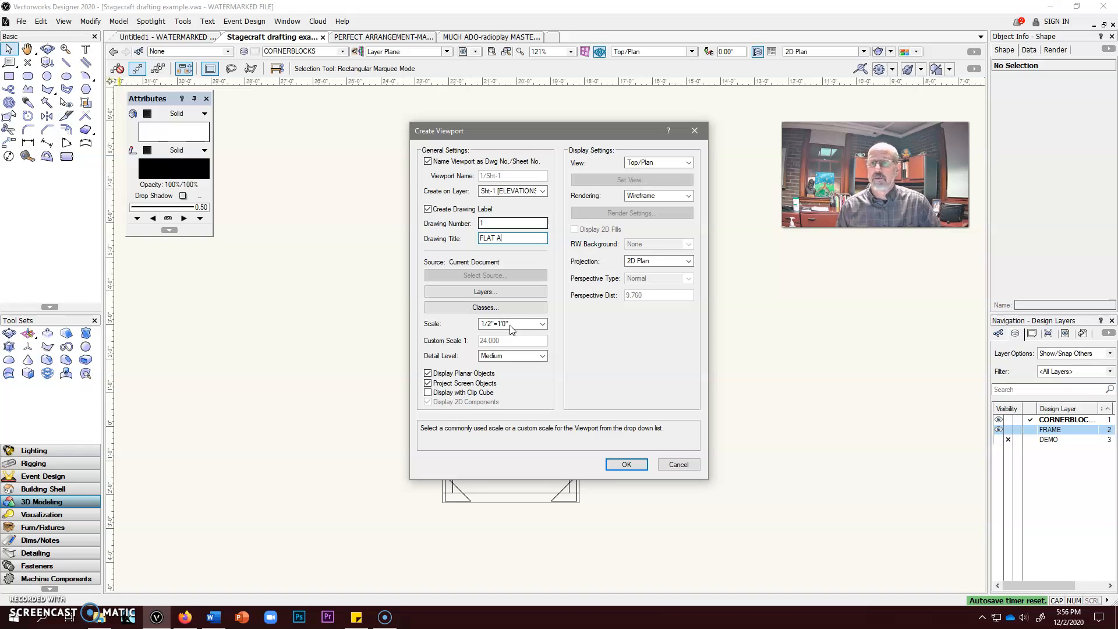
# Set the viewport's rendering to Hidden Line, create the viewport and update its rendered display
pyautogui.click(668, 168)
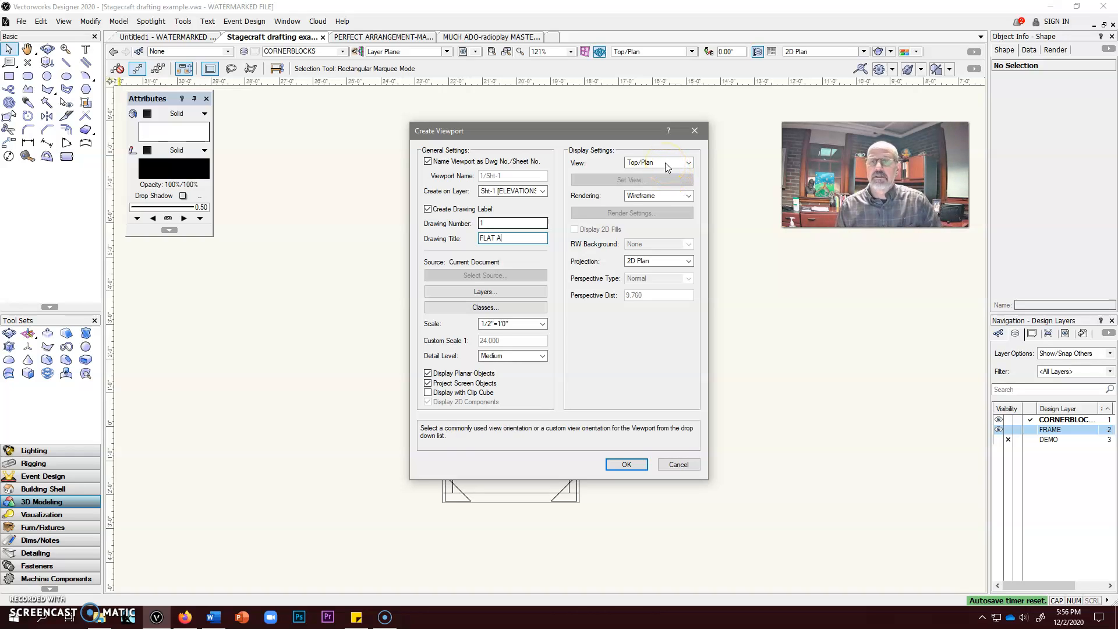
pyautogui.click(667, 203)
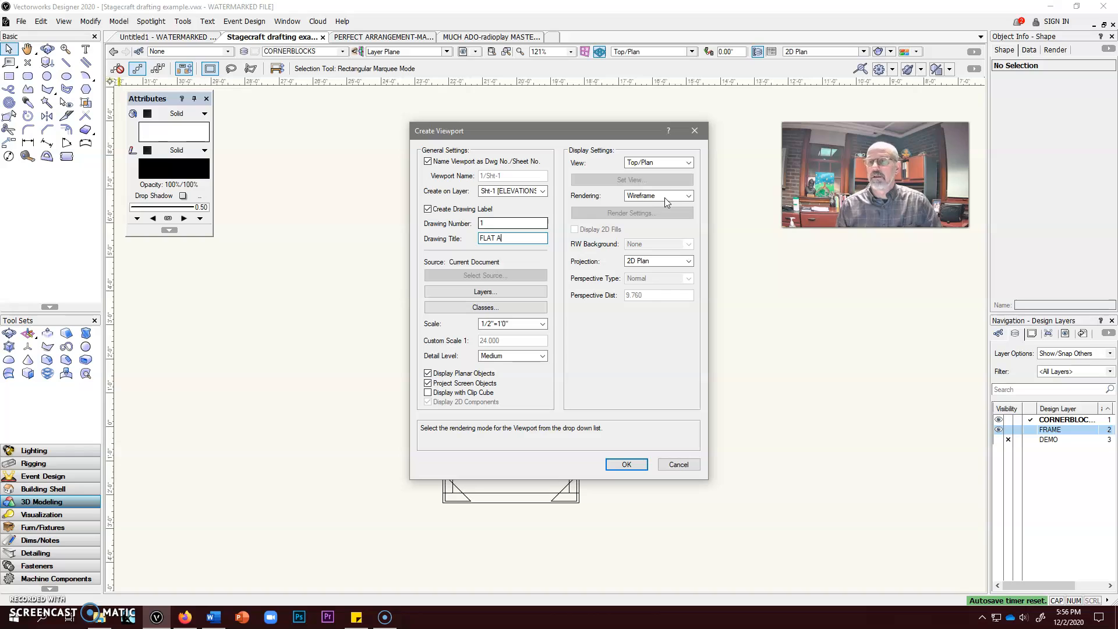
pyautogui.click(666, 197)
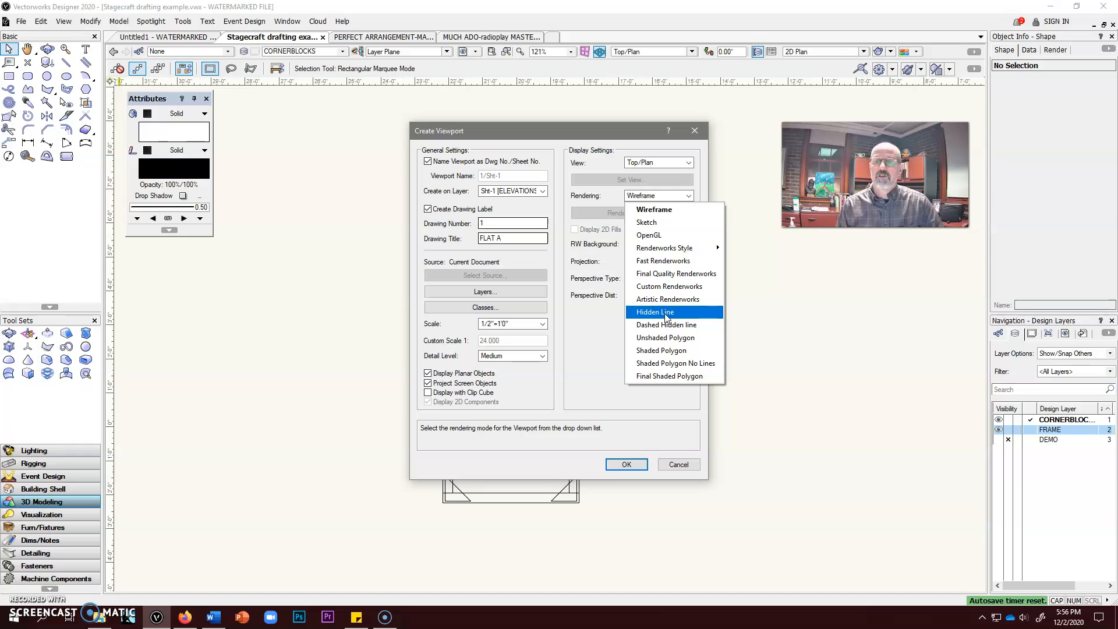
pyautogui.click(666, 317)
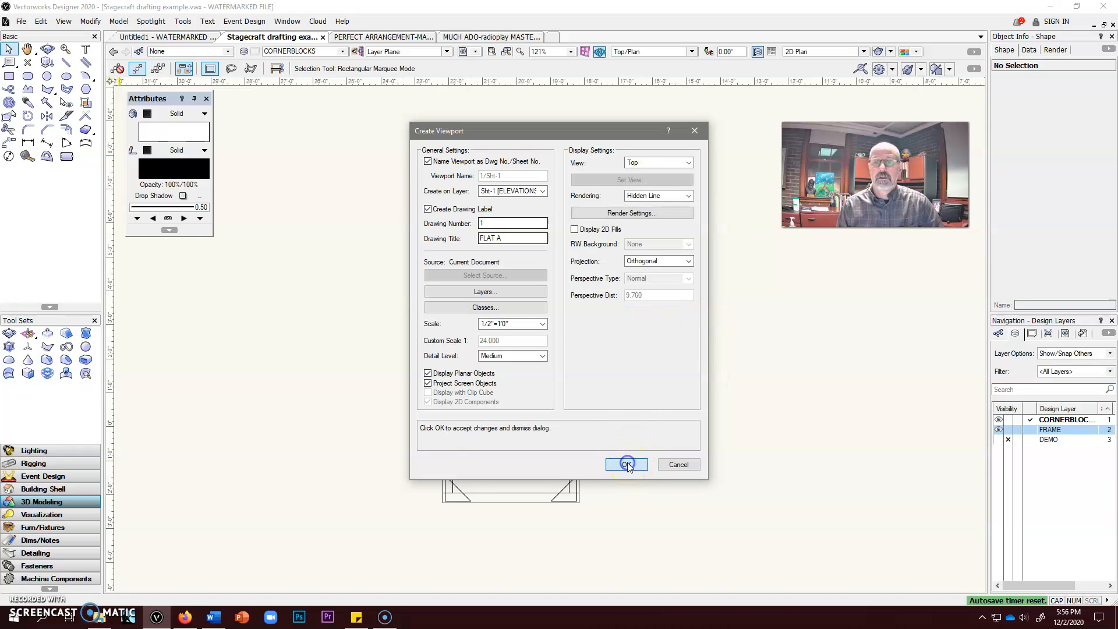
pyautogui.click(627, 465)
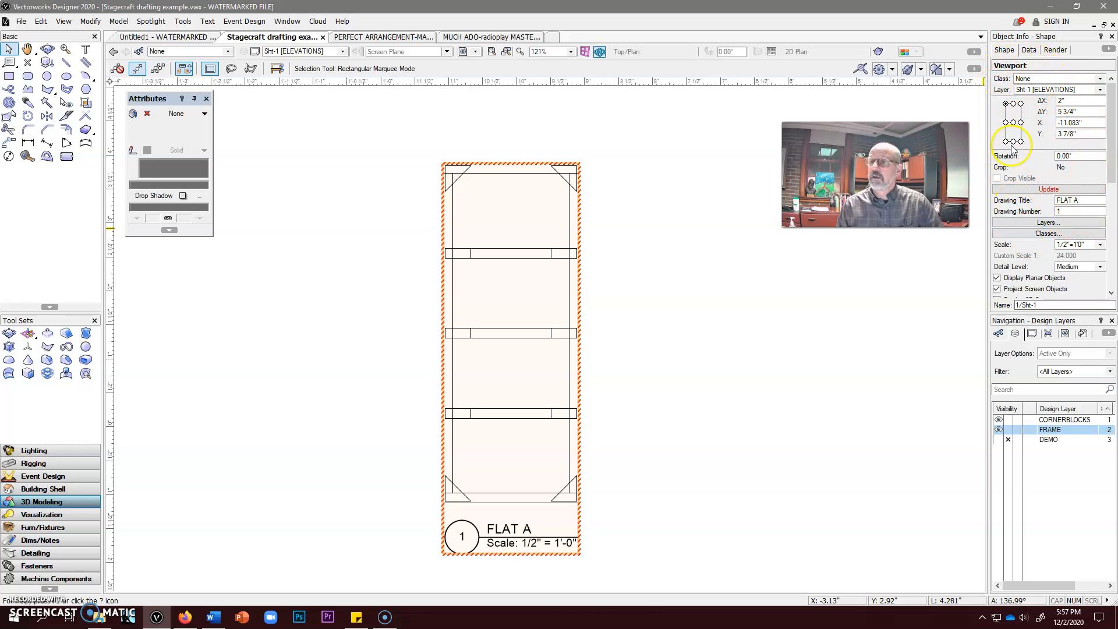
pyautogui.click(1048, 190)
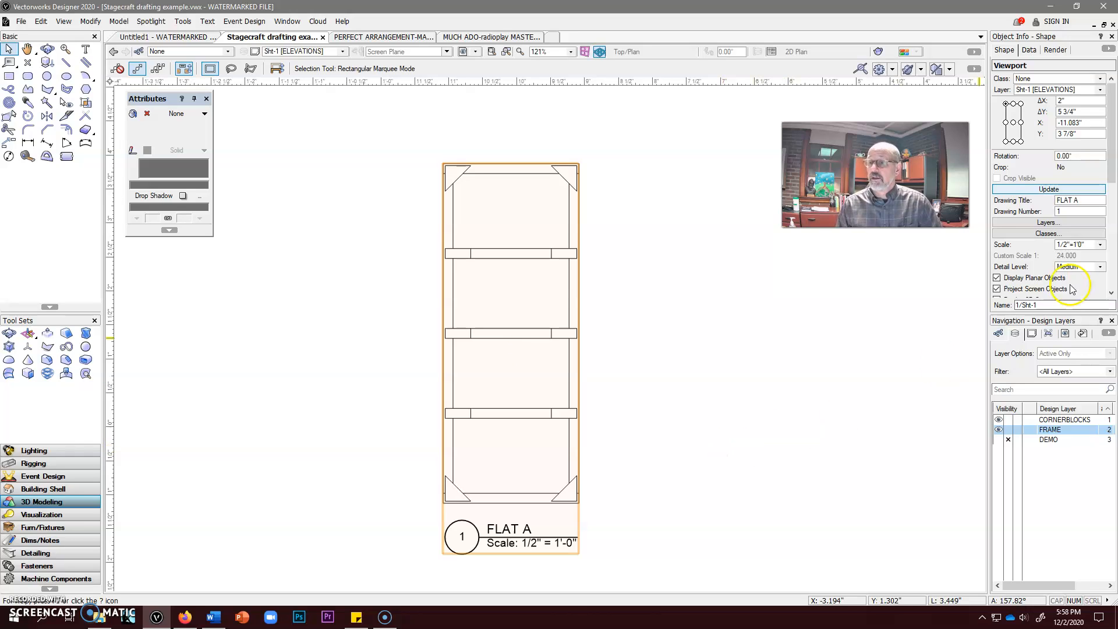
# Change the FLAT A viewport's scale to 1"=1'0"
pyautogui.click(1109, 262)
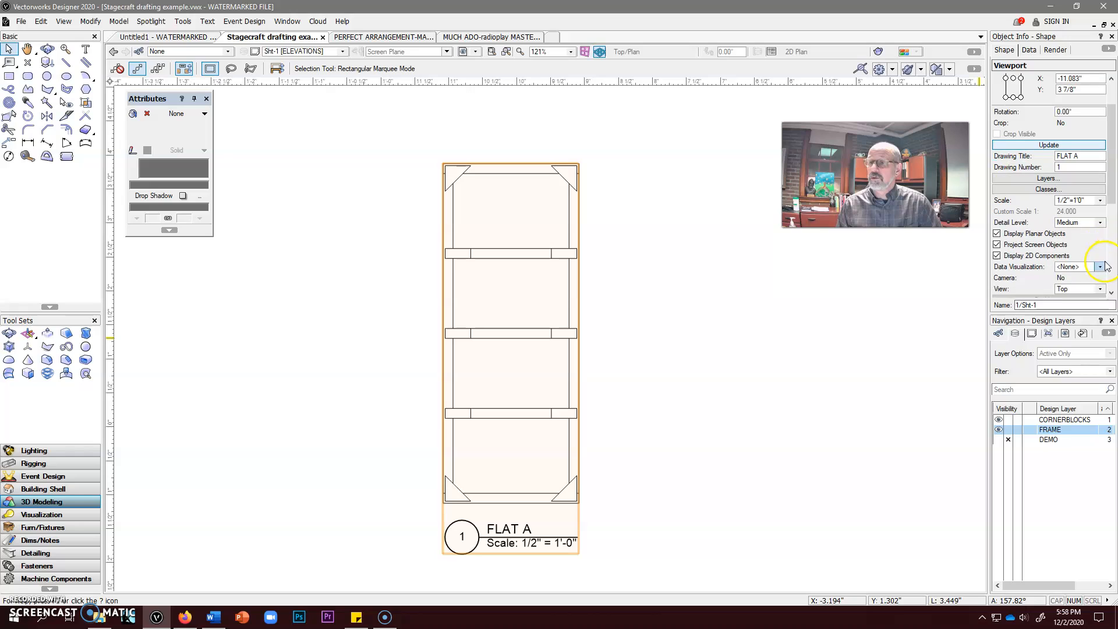
pyautogui.scroll(-2, 1101, 268)
pyautogui.scroll(1, 1097, 274)
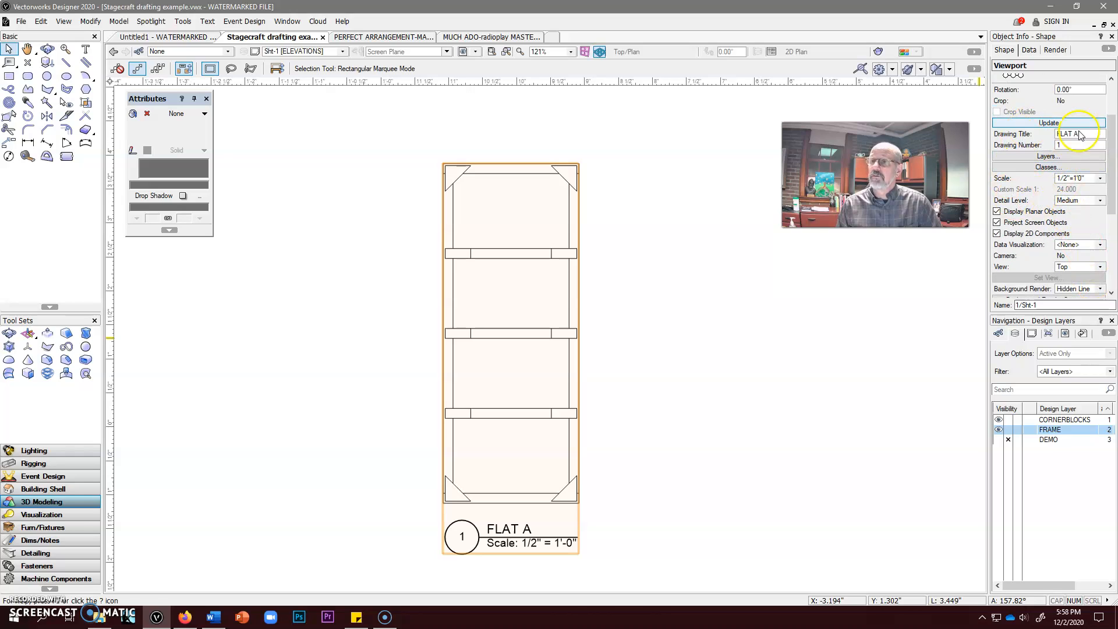
pyautogui.click(1100, 179)
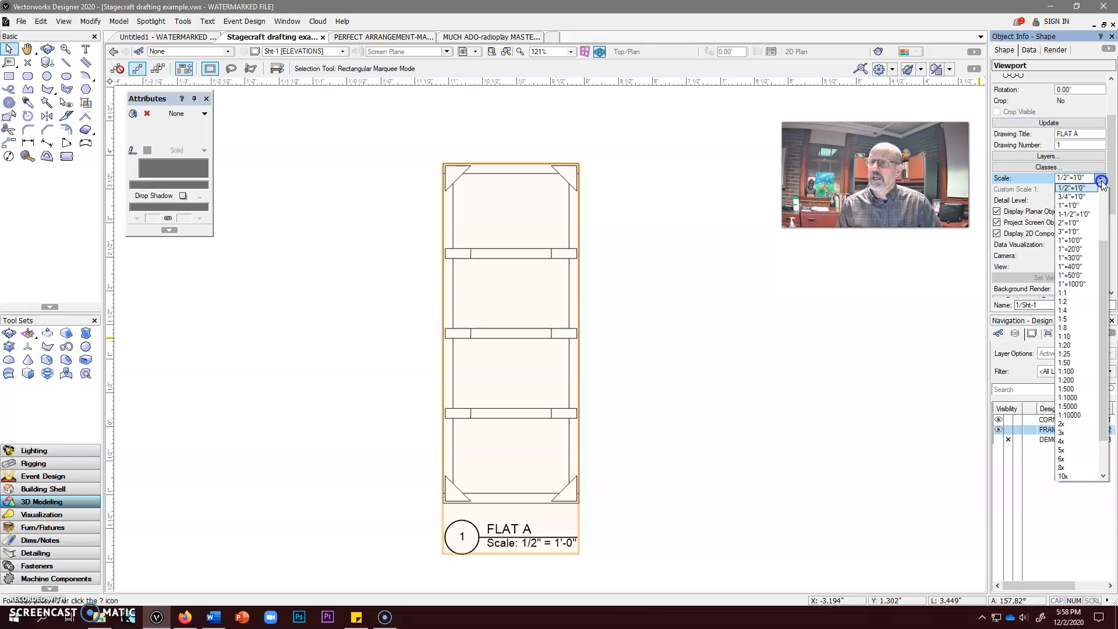
pyautogui.click(1077, 206)
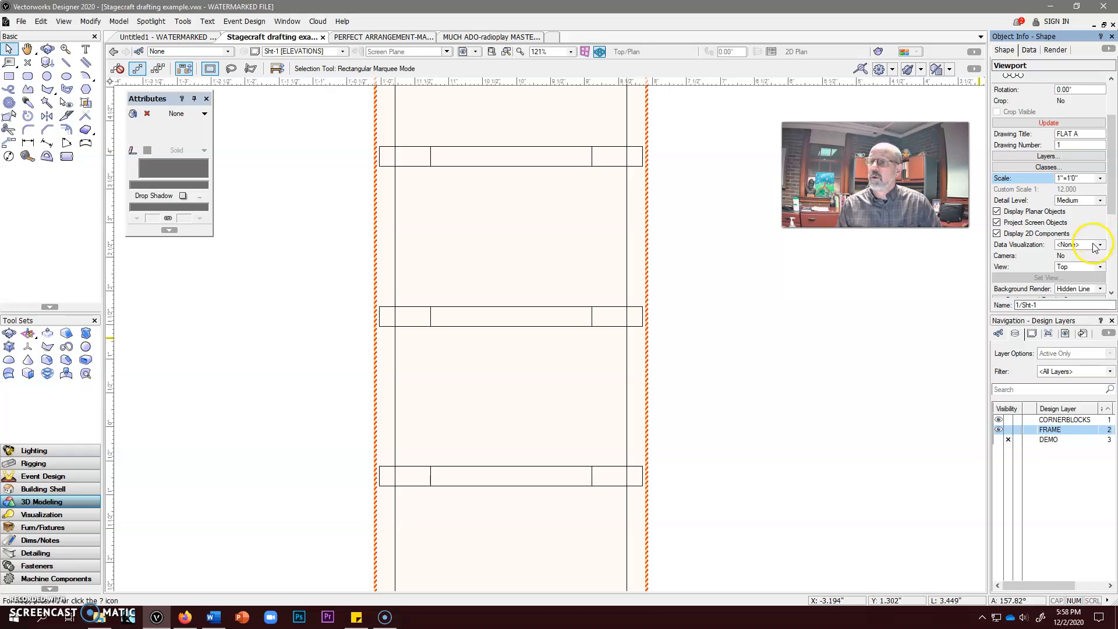
# Try the Front view on the FLAT A viewport and switch it to Right Isometric
pyautogui.scroll(-1, 1095, 250)
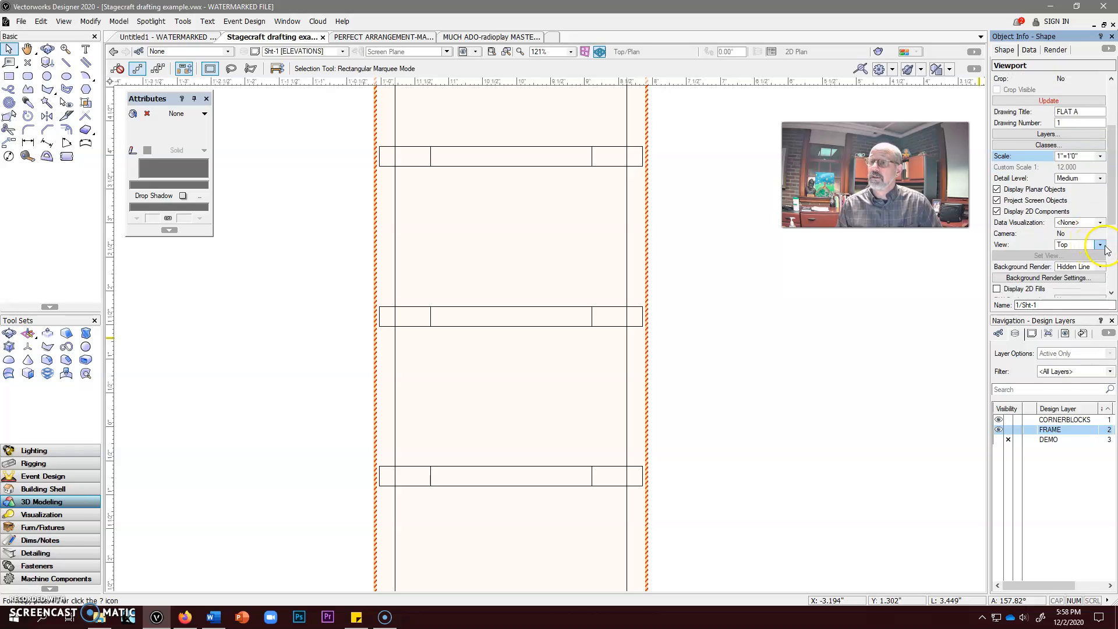
pyautogui.click(1098, 245)
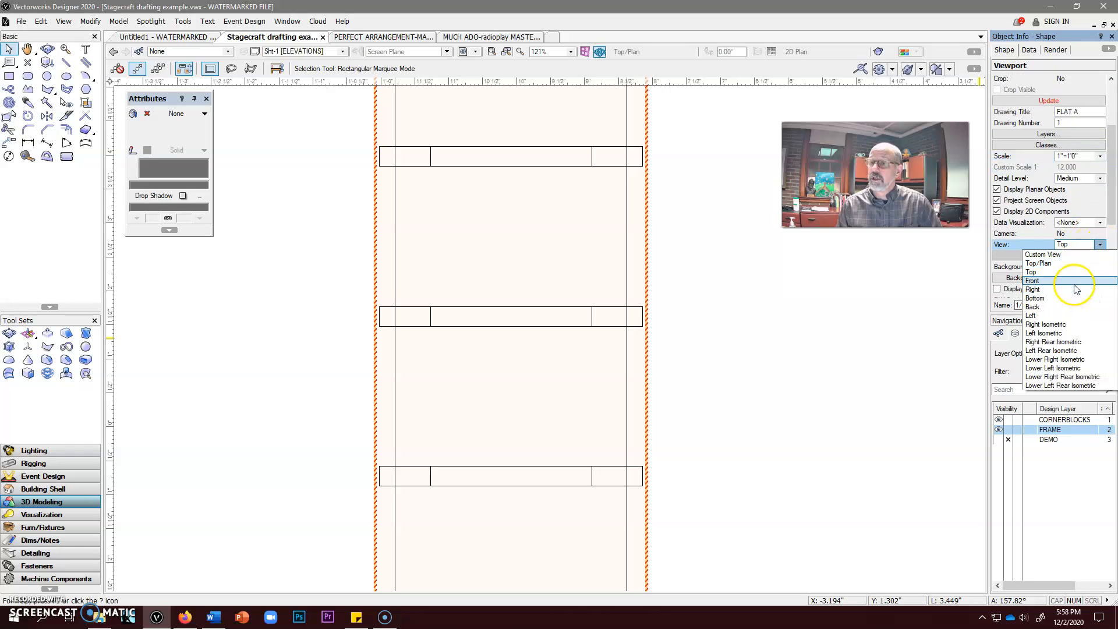
pyautogui.click(1075, 281)
pyautogui.click(1100, 247)
pyautogui.click(1049, 325)
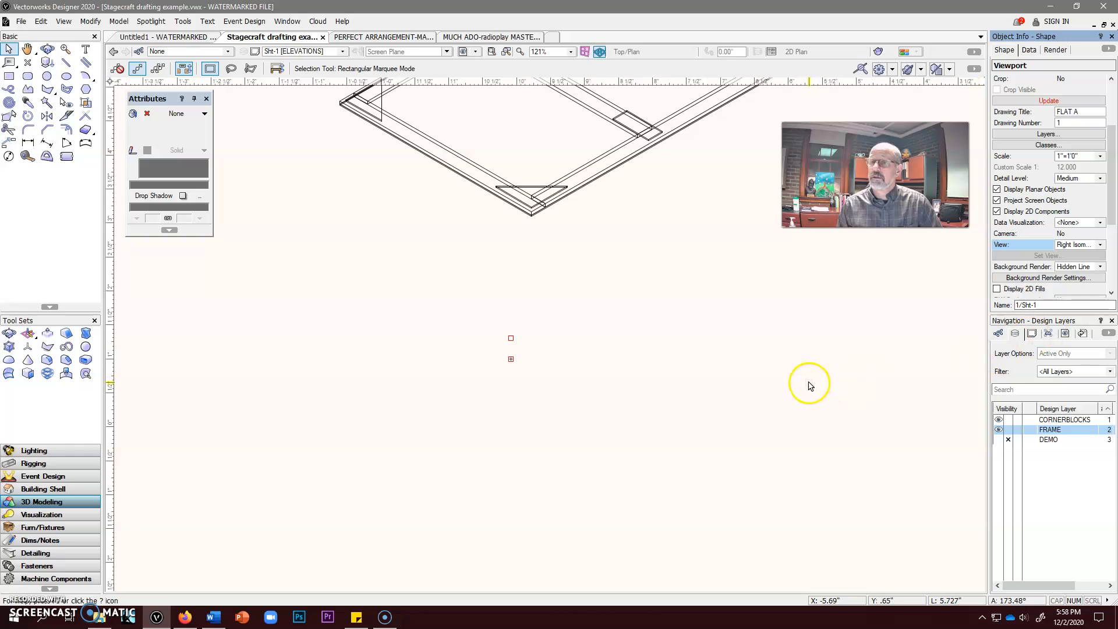
pyautogui.scroll(-3, 810, 381)
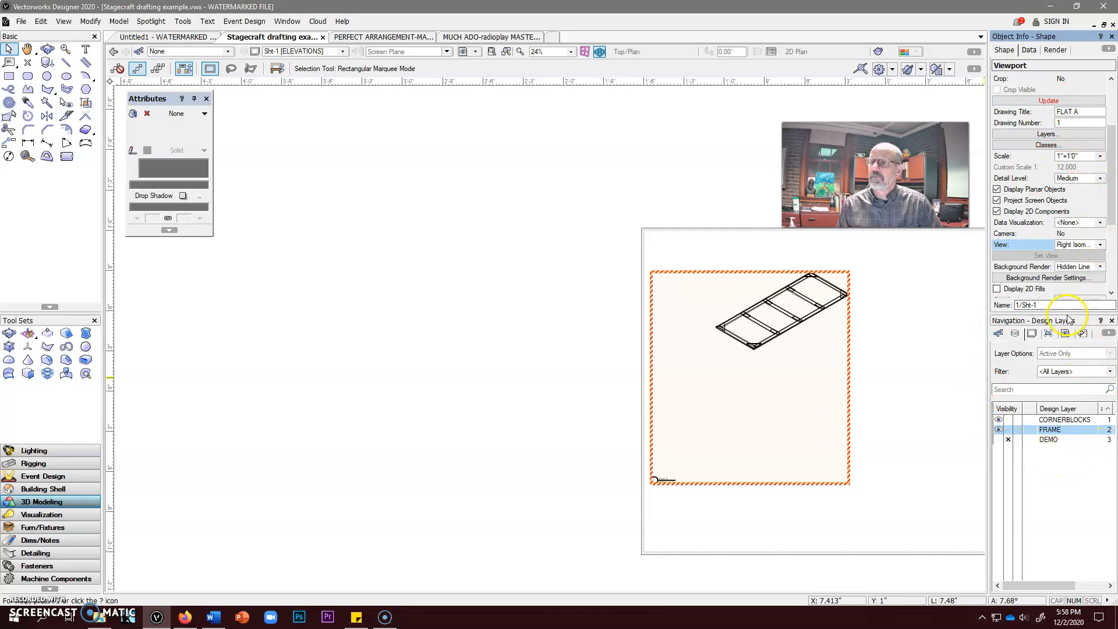
# Set the FLAT A viewport's scale to 1/2"=1'0"
pyautogui.scroll(1, 1086, 289)
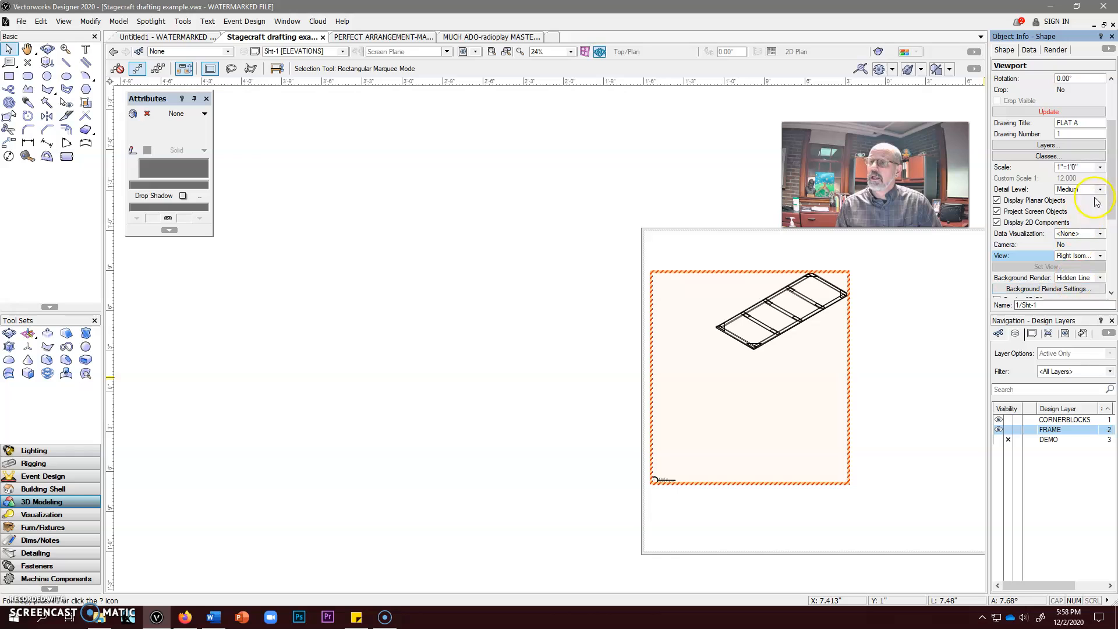
pyautogui.click(1100, 167)
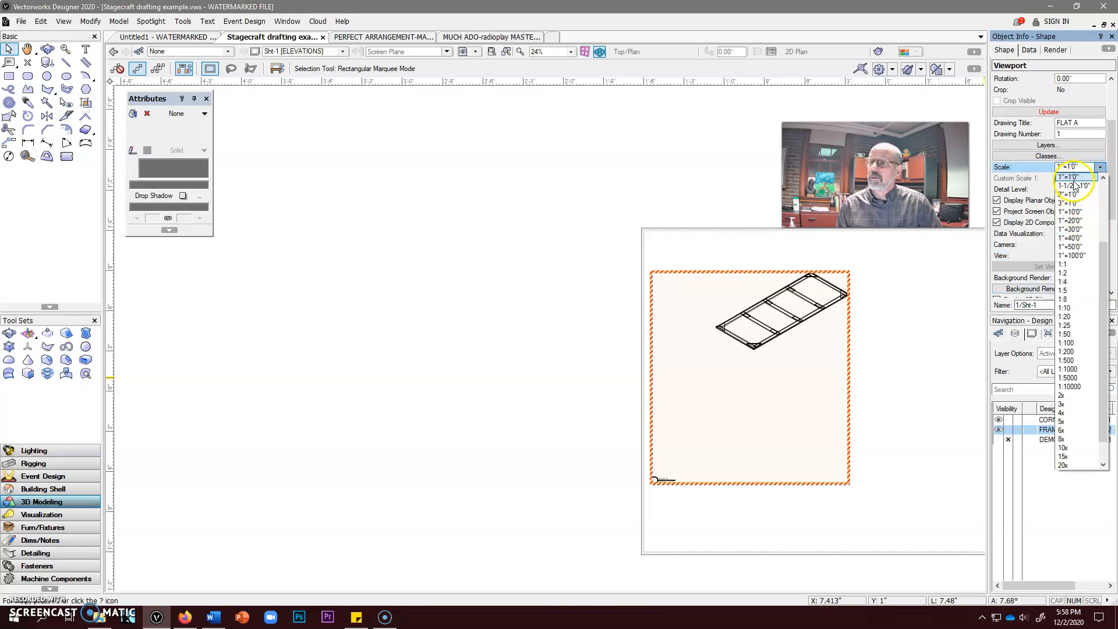
pyautogui.scroll(1, 1085, 218)
pyautogui.scroll(3, 1074, 207)
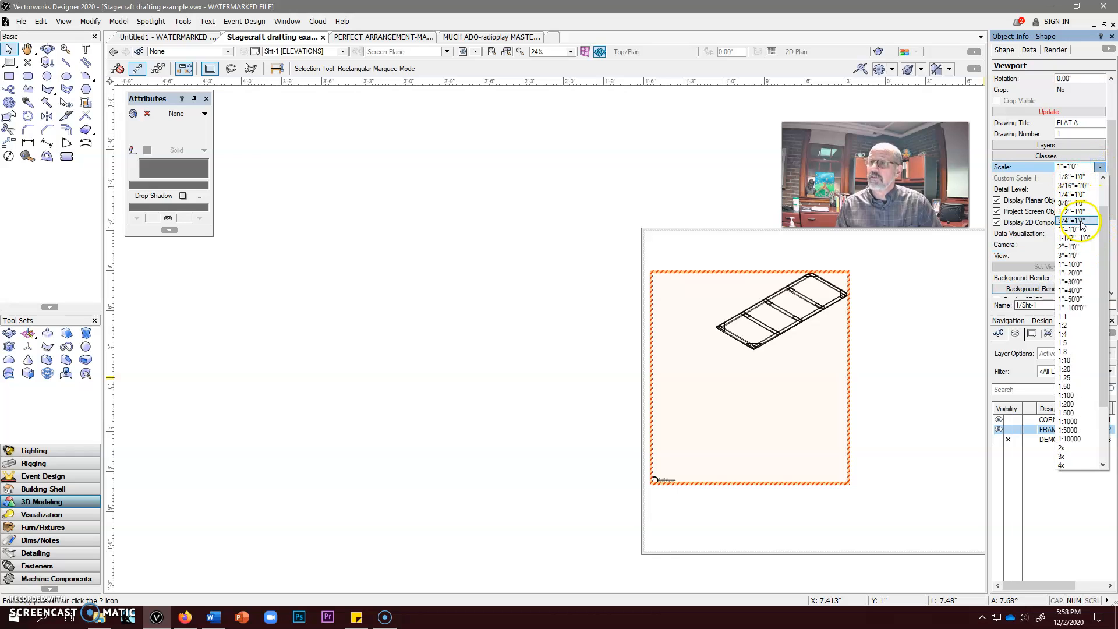
pyautogui.click(1071, 212)
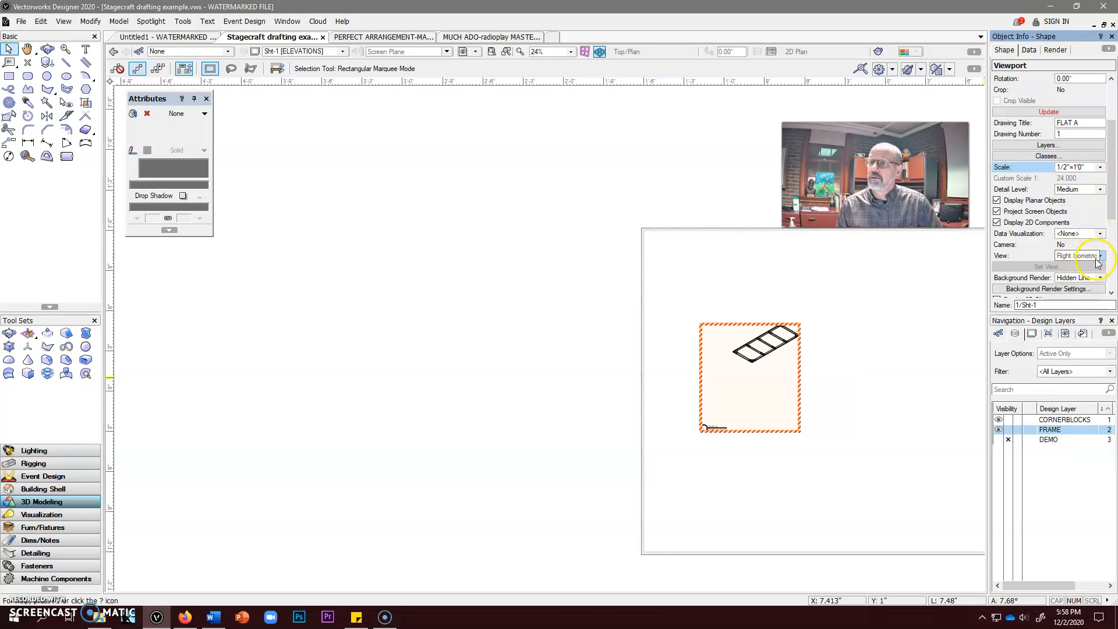
# Switch the FLAT A viewport to the Top/Plan view and set its background render to Hidden Line
pyautogui.click(1095, 257)
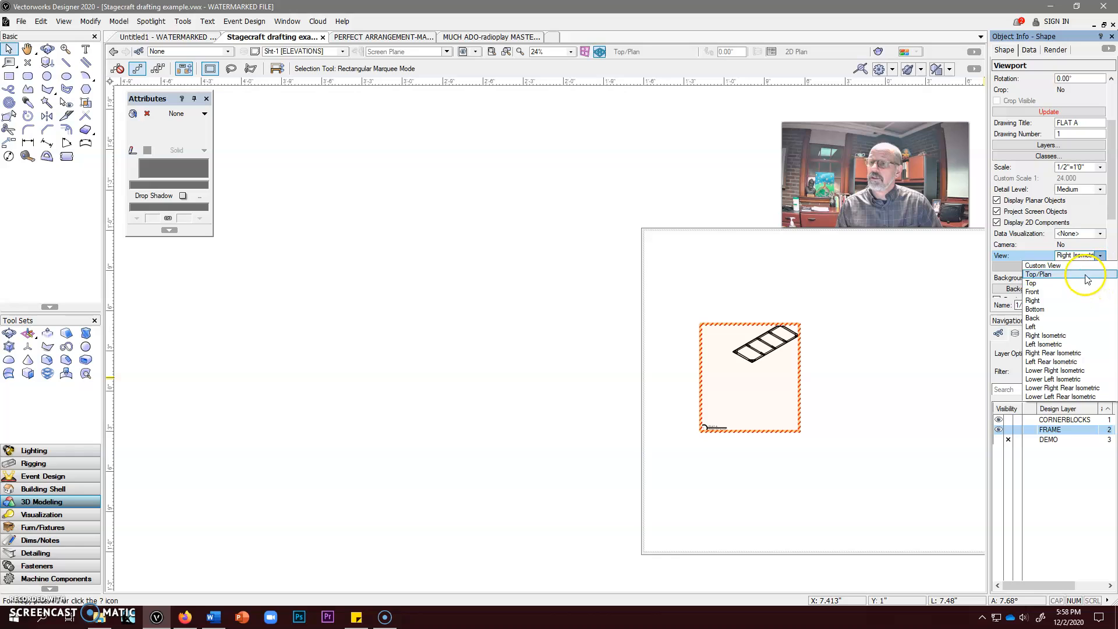
pyautogui.click(1088, 274)
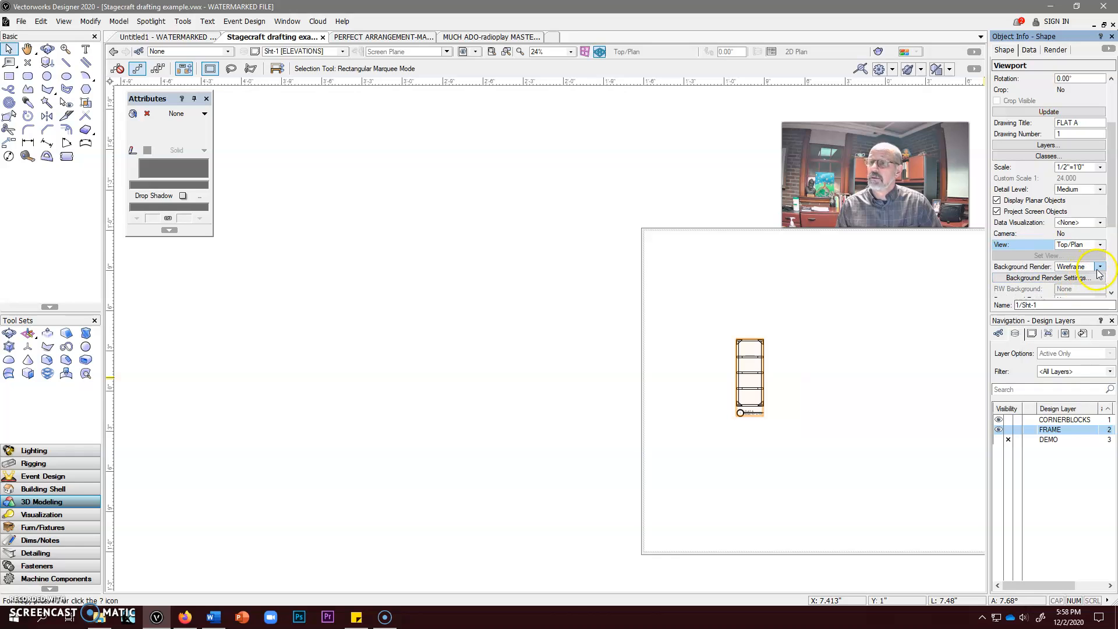
pyautogui.scroll(-2, 1101, 273)
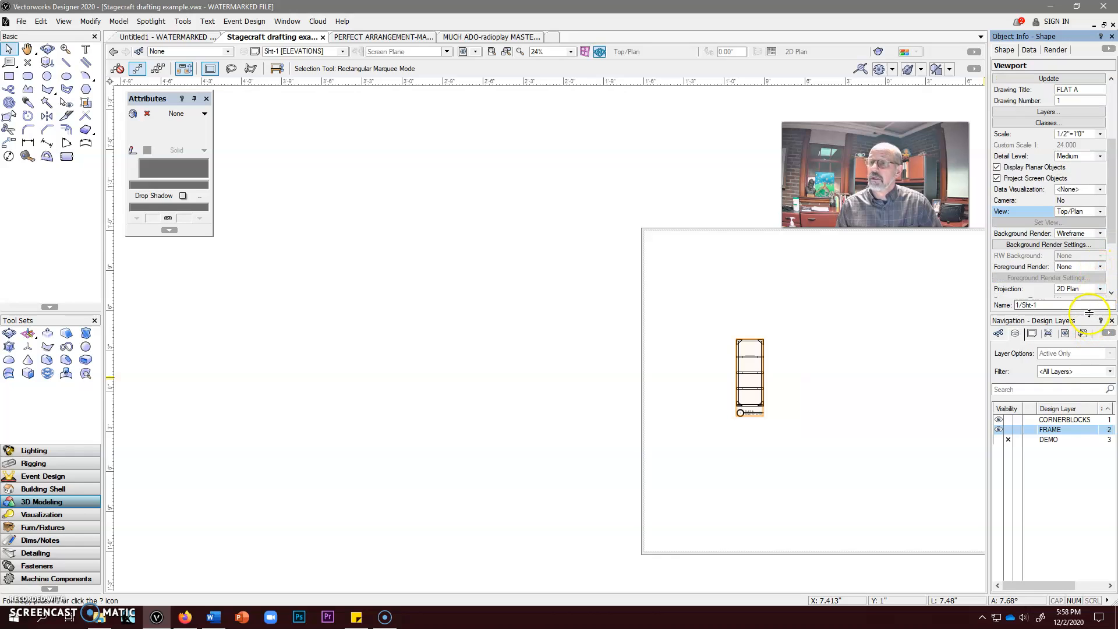
pyautogui.click(1101, 234)
pyautogui.click(1055, 368)
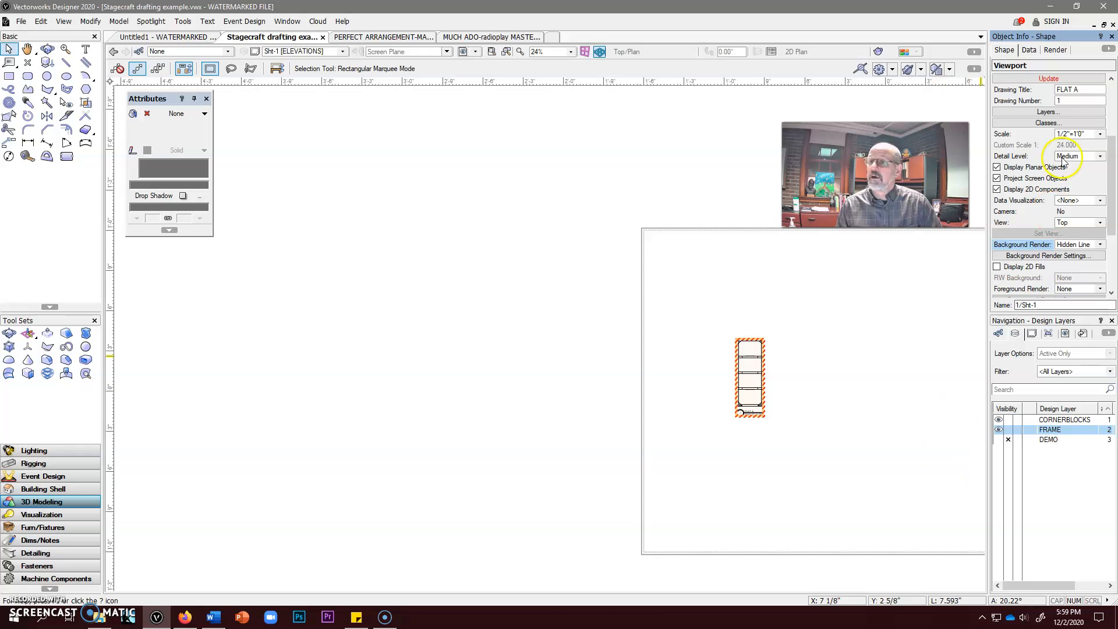
# Update the FLAT A viewport's rendering and inspect the flat with its drawing label up close
pyautogui.click(1056, 79)
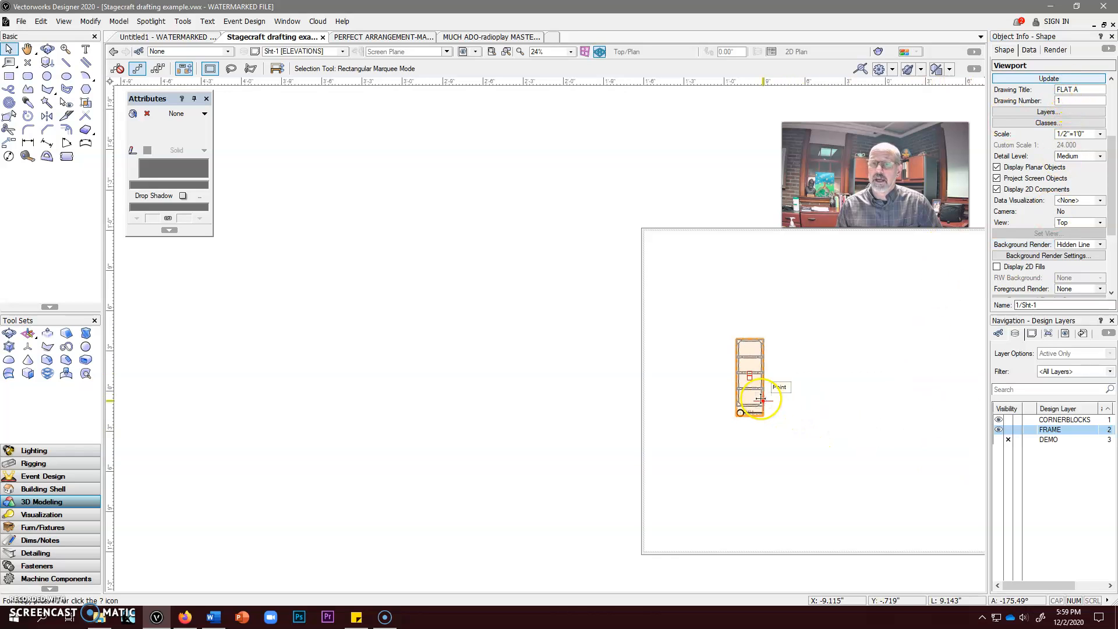
pyautogui.scroll(5, 763, 396)
pyautogui.scroll(2, 760, 399)
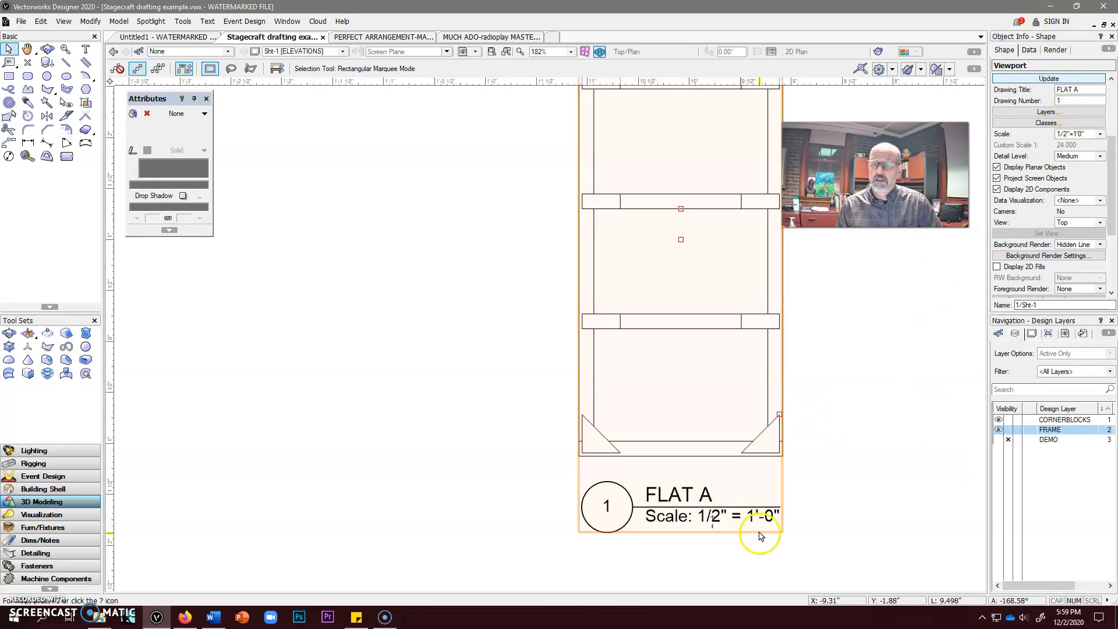
pyautogui.scroll(-4, 813, 410)
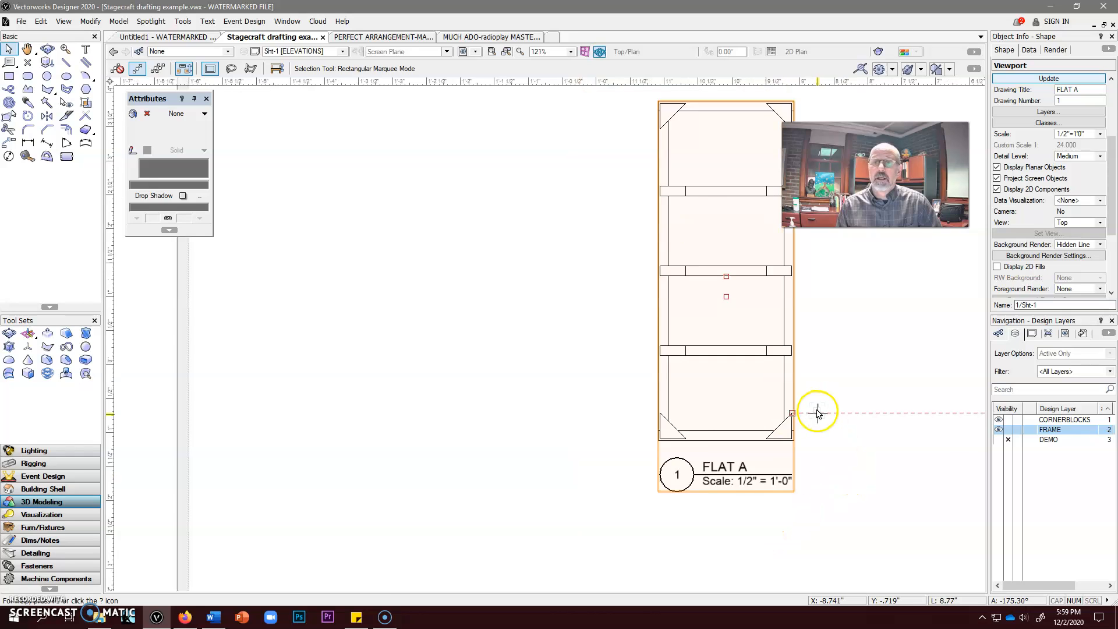
pyautogui.moveTo(842, 373); pyautogui.dragTo(732, 410, button='middle')
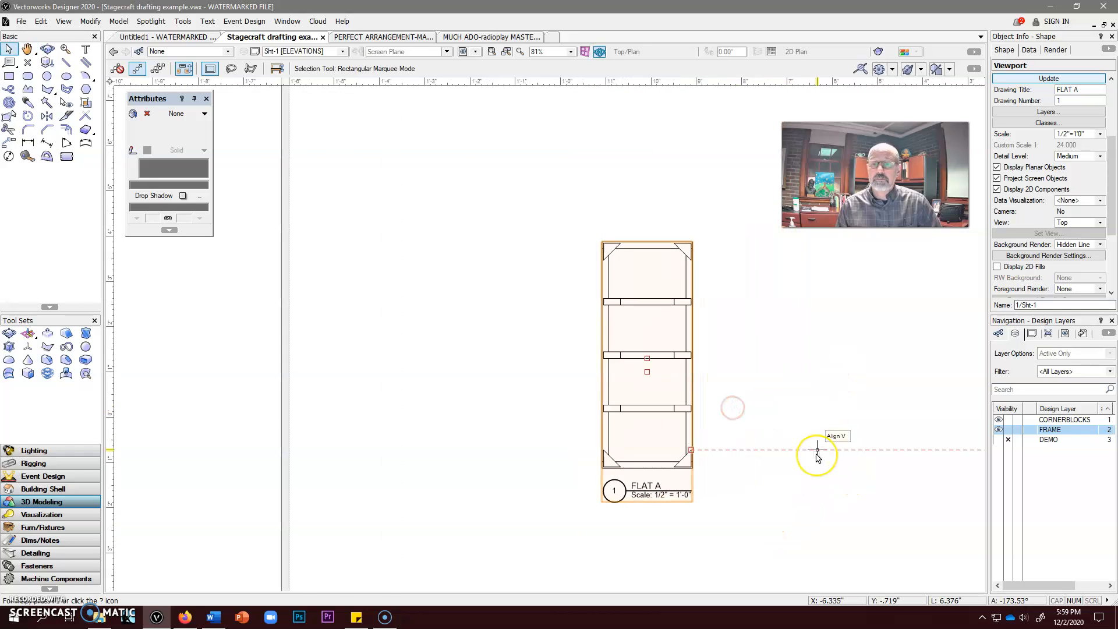